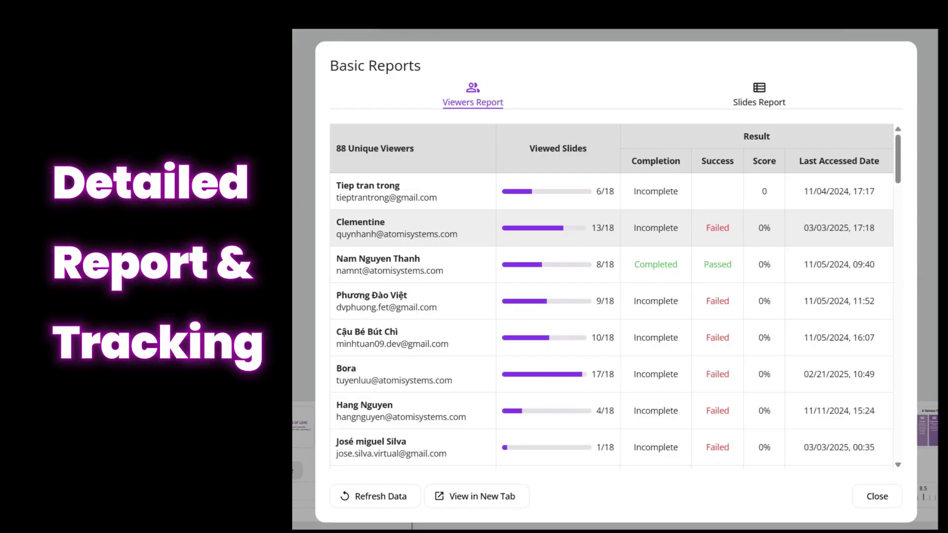
# Step: Scroll the Basic Reports viewers table down and back up
pyautogui.scroll(-3, 612, 254)
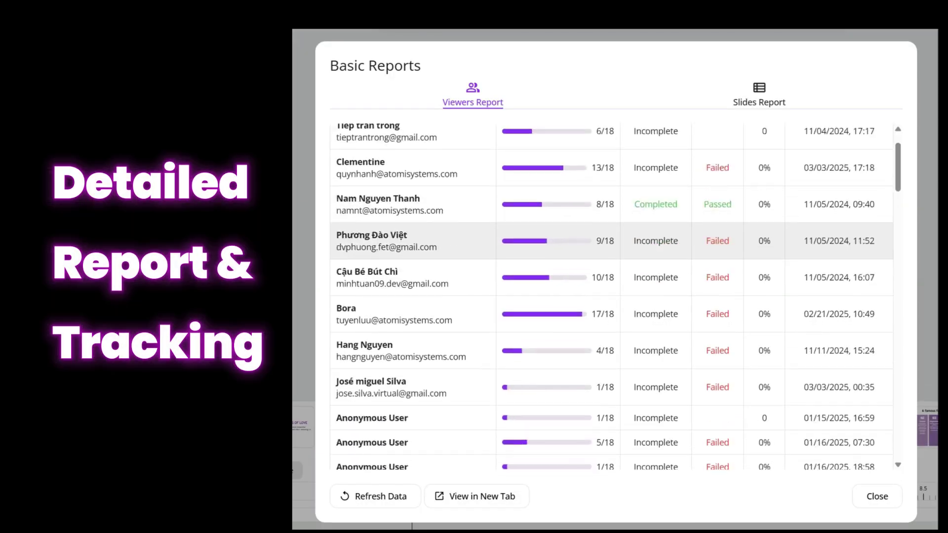
pyautogui.scroll(1, 616, 296)
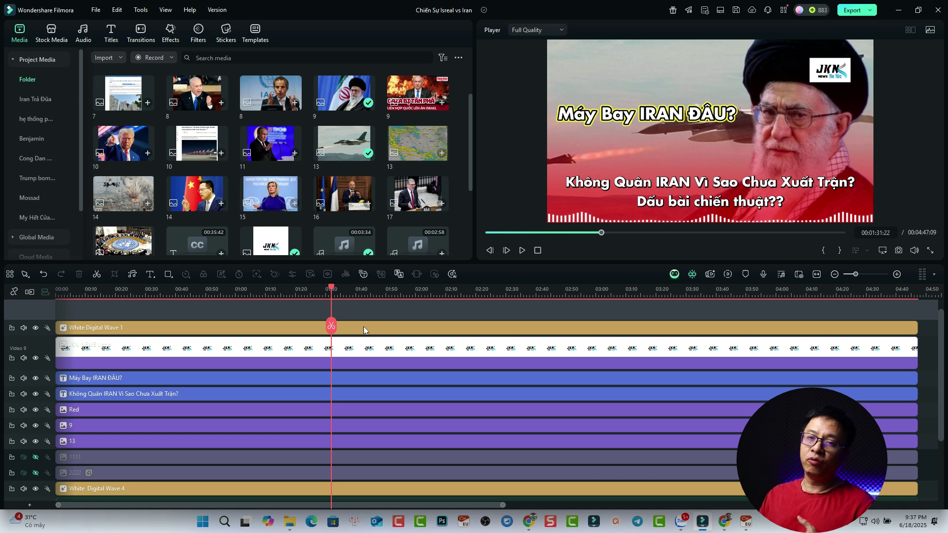
# Step: Scrub the playhead from about 01:47 back to the start of the timeline
pyautogui.click(378, 327)
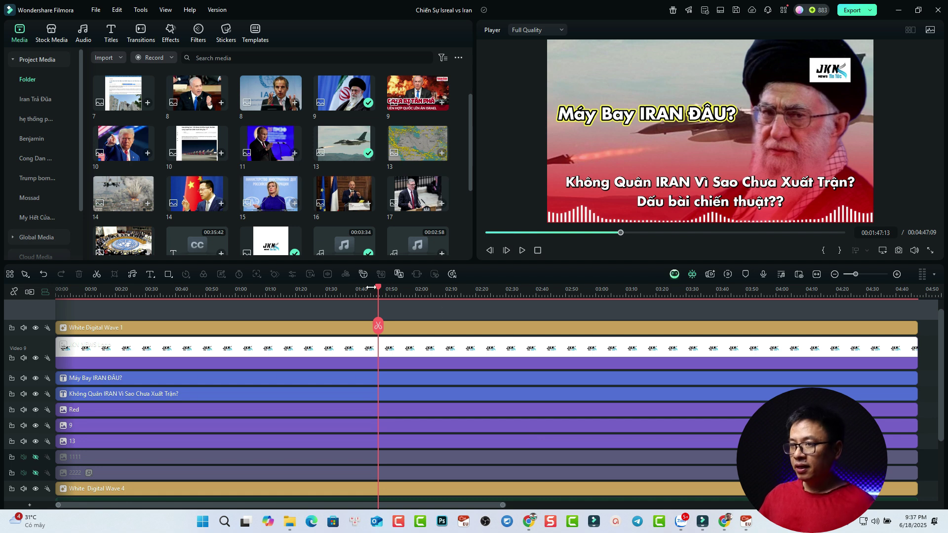
pyautogui.moveTo(378, 289); pyautogui.dragTo(218, 290)
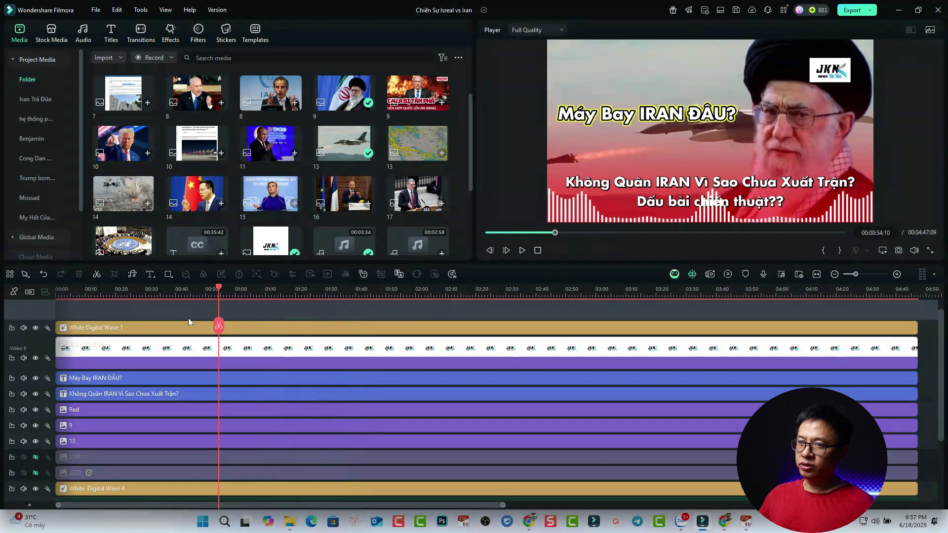
pyautogui.moveTo(218, 325); pyautogui.dragTo(58, 353)
# Step: Mute the Audio 1 and Audio 2 tracks
pyautogui.scroll(-3, 150, 375)
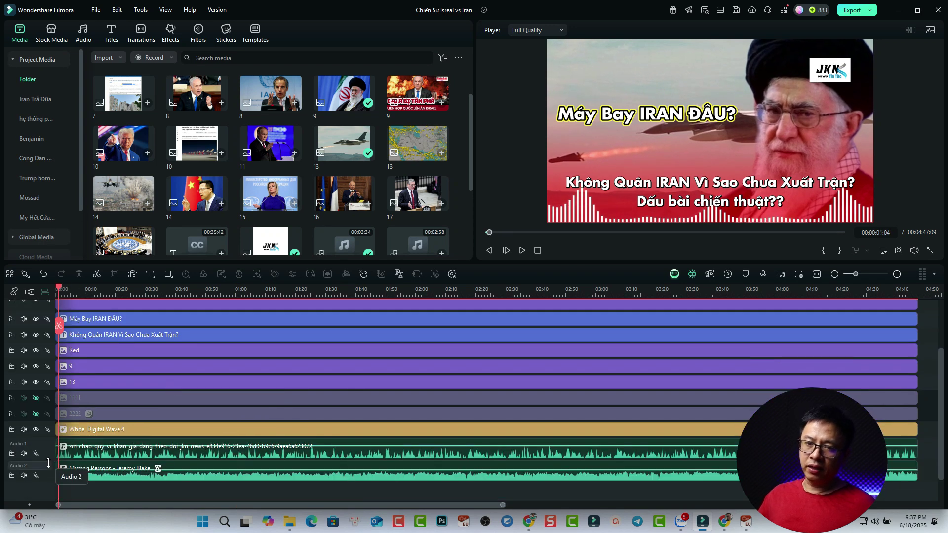
pyautogui.click(23, 453)
pyautogui.click(24, 475)
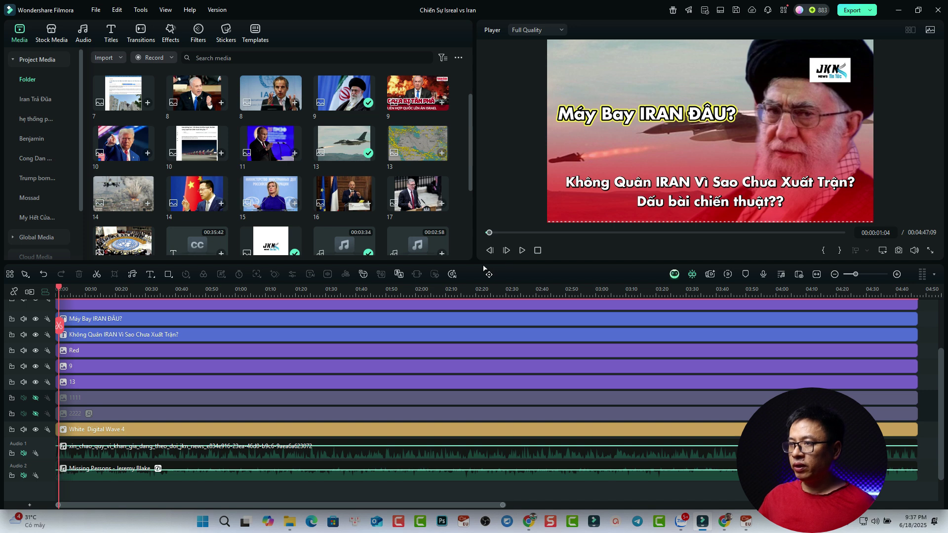
# Step: Enlarge the preview player above the timeline, then play and stop the preview
pyautogui.moveTo(491, 261); pyautogui.dragTo(492, 306)
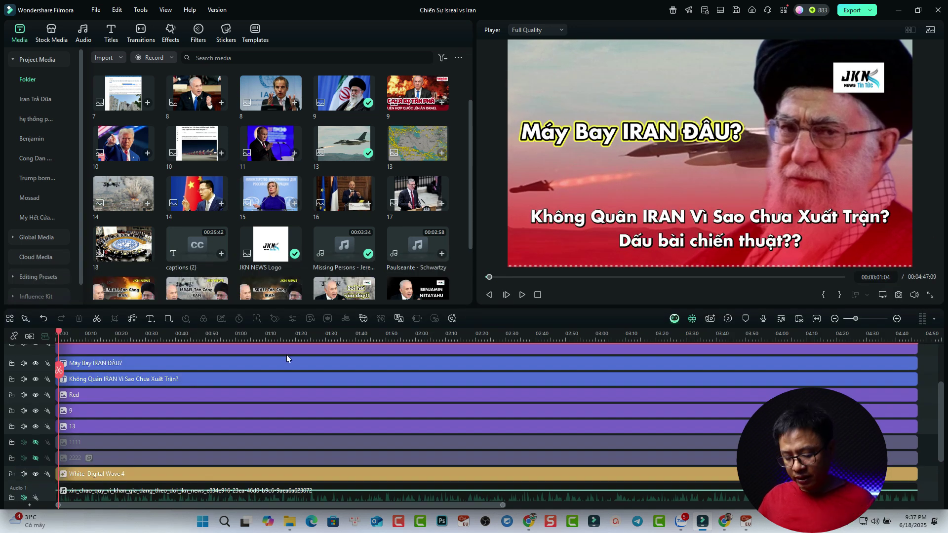
pyautogui.press('space')
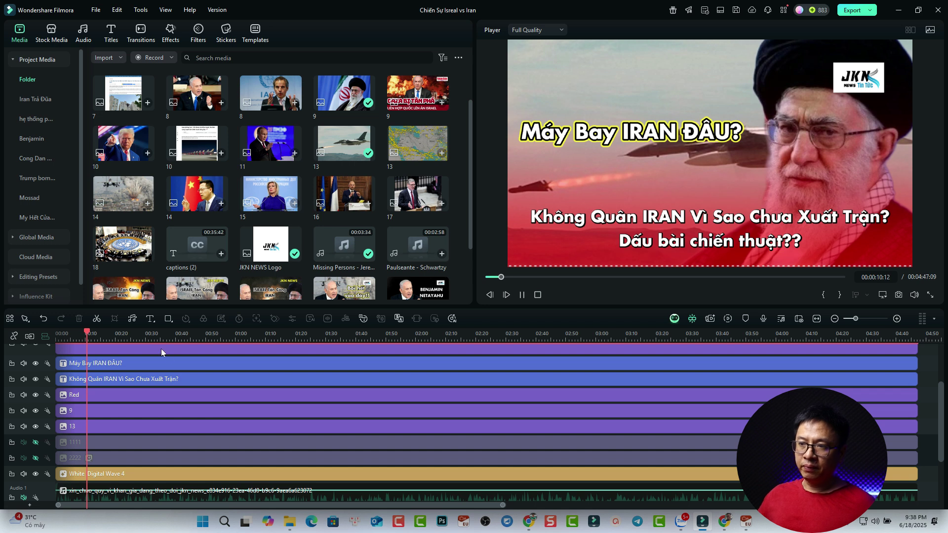
pyautogui.press('space')
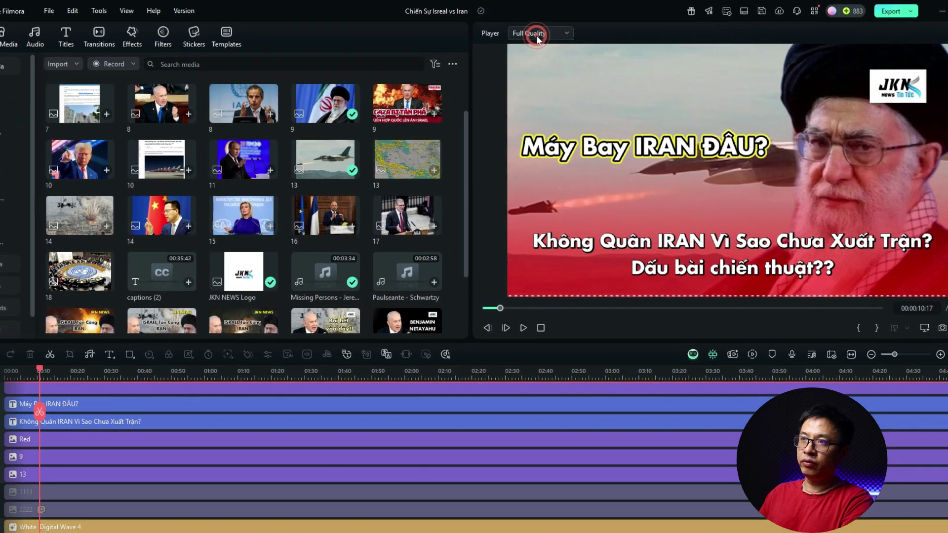
# Step: Set the player's preview quality to 1/2 Quality and briefly play it to check
pyautogui.click(533, 32)
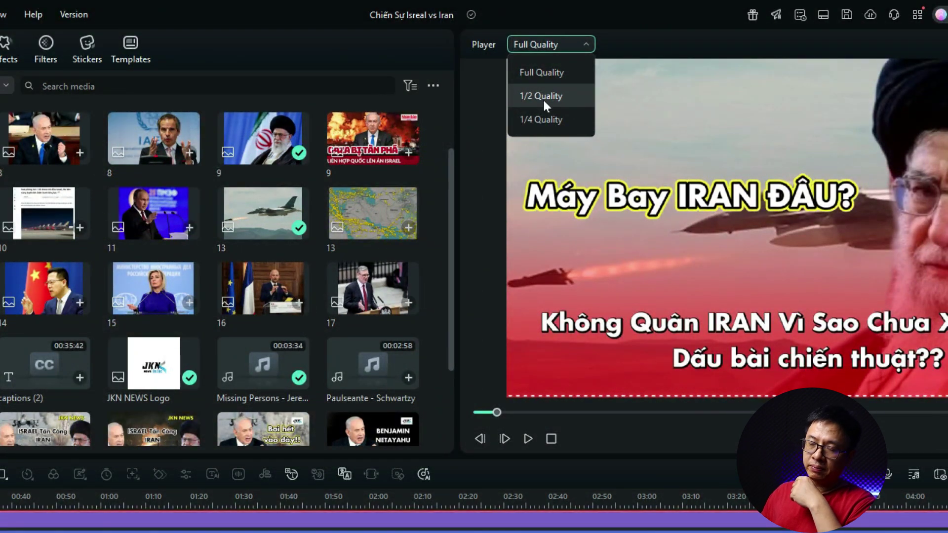
pyautogui.click(543, 100)
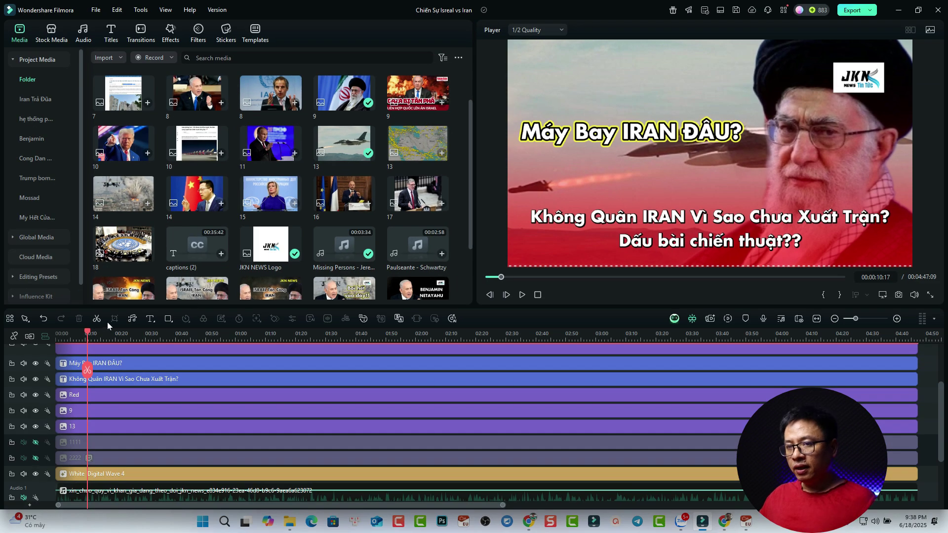
pyautogui.press('space')
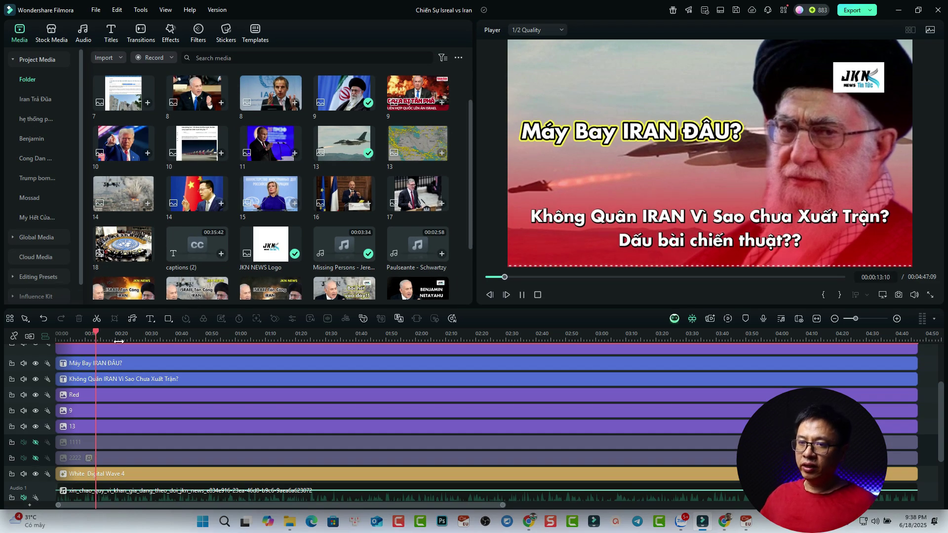
pyautogui.press('space')
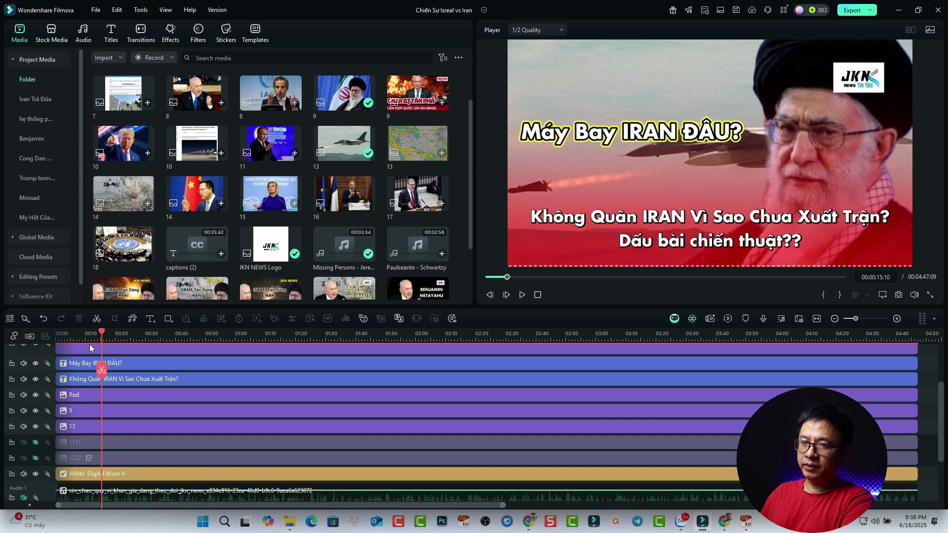
# Step: Move the playhead to about 01:35, start Render Preview, then cancel it at frame 962
pyautogui.moveTo(102, 335); pyautogui.dragTo(66, 336)
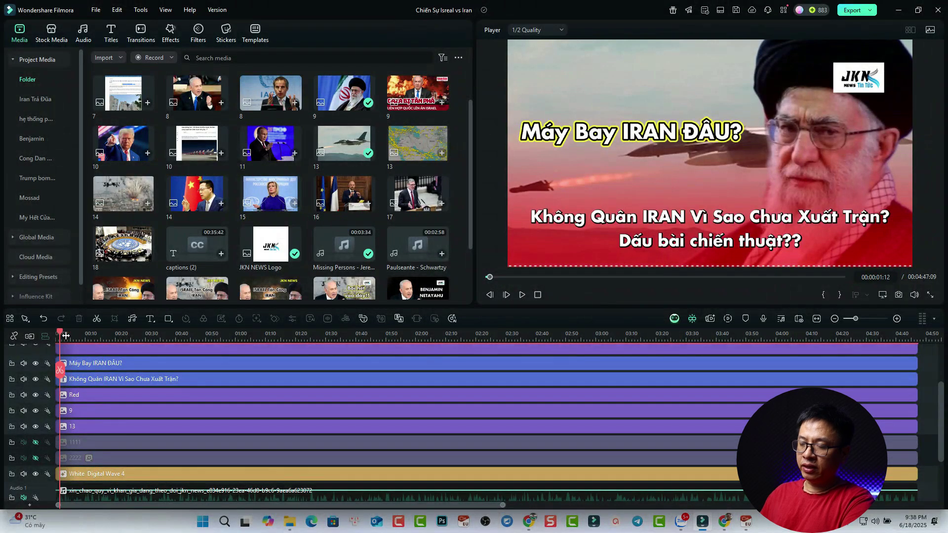
pyautogui.moveTo(59, 370); pyautogui.dragTo(337, 378)
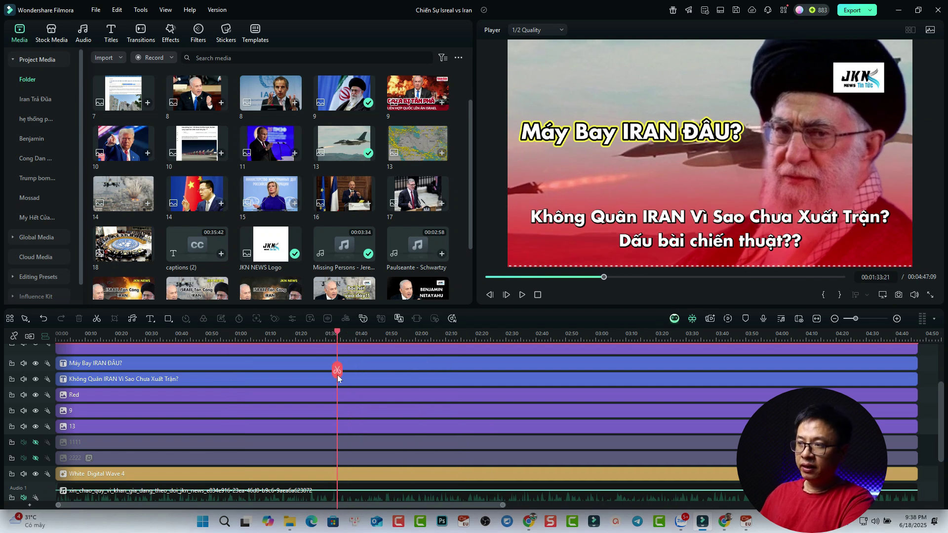
pyautogui.click(726, 320)
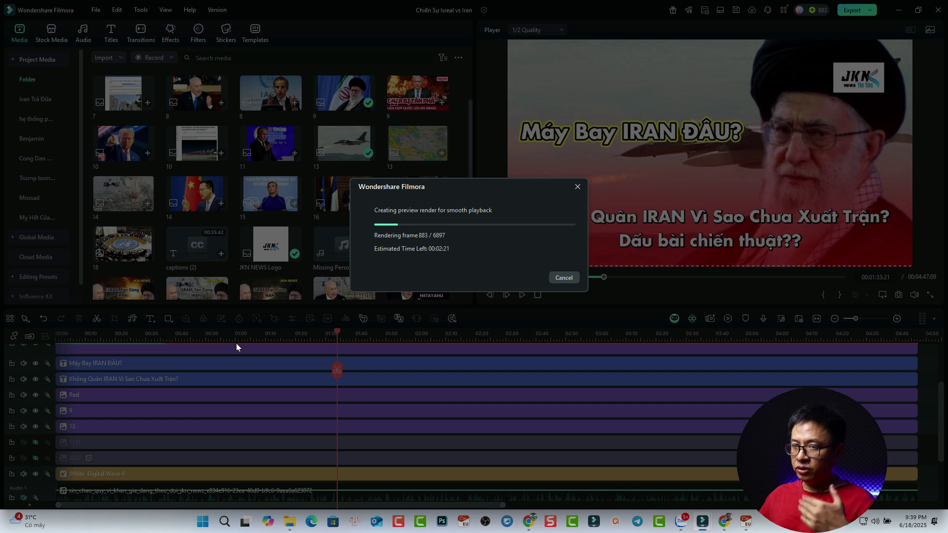
pyautogui.click(562, 278)
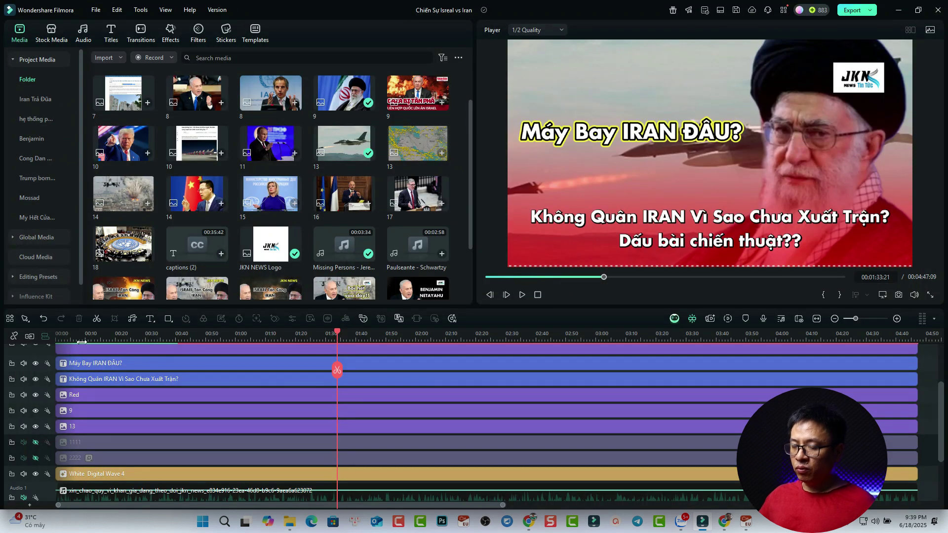
pyautogui.click(67, 337)
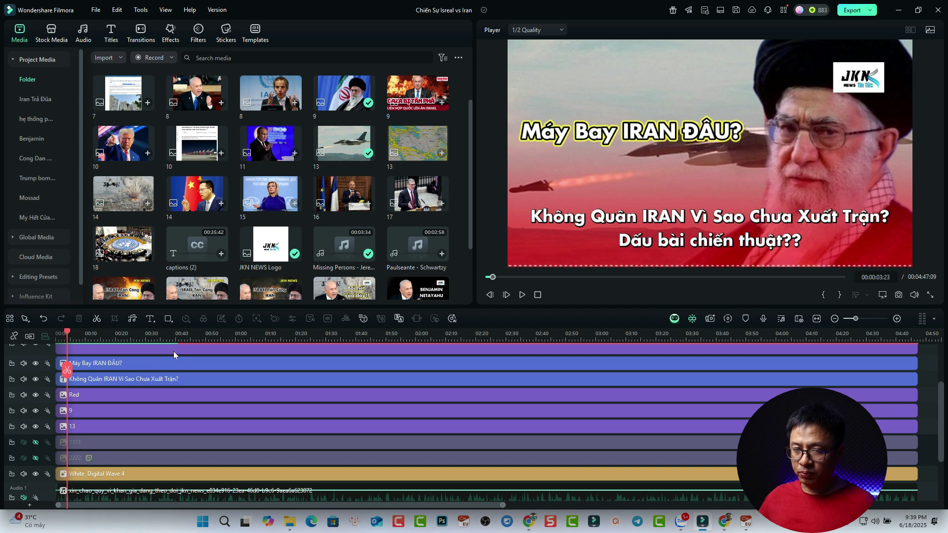
pyautogui.press('space')
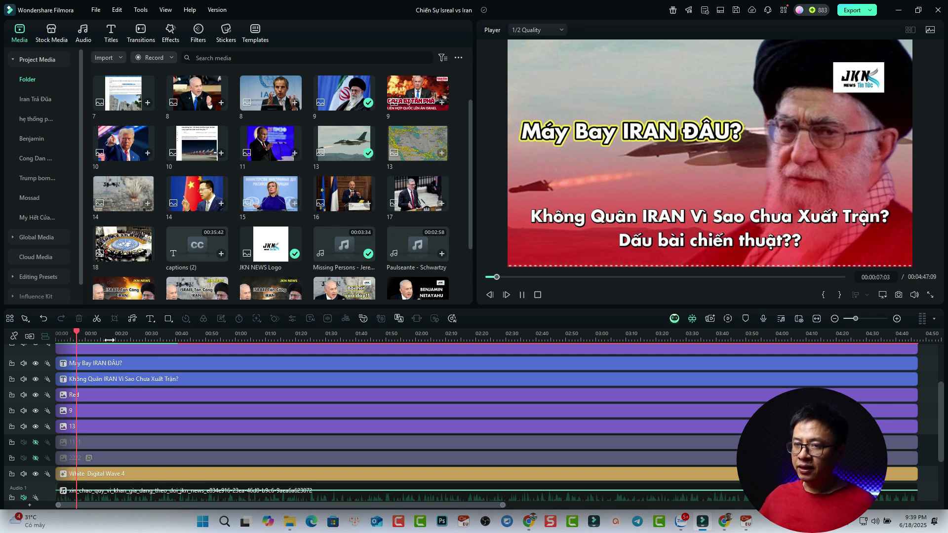
pyautogui.press('space')
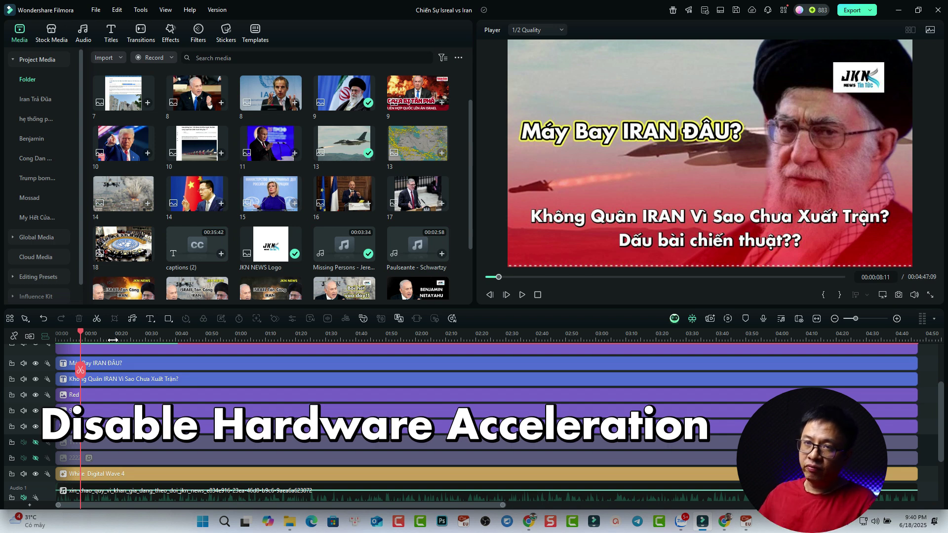
# Step: Turn off Enable Hardware Acceleration for video rendering and playback in Performance preferences, and apply
pyautogui.click(97, 11)
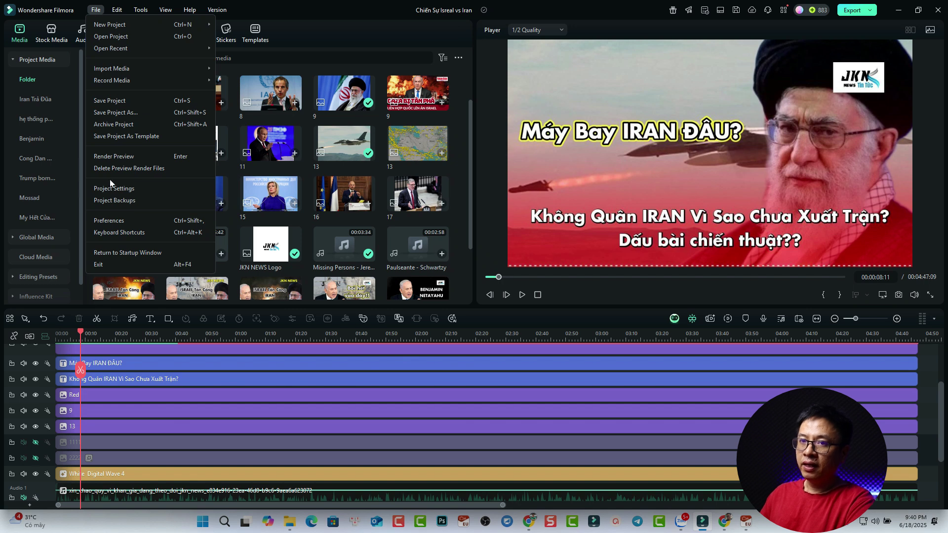
pyautogui.click(109, 221)
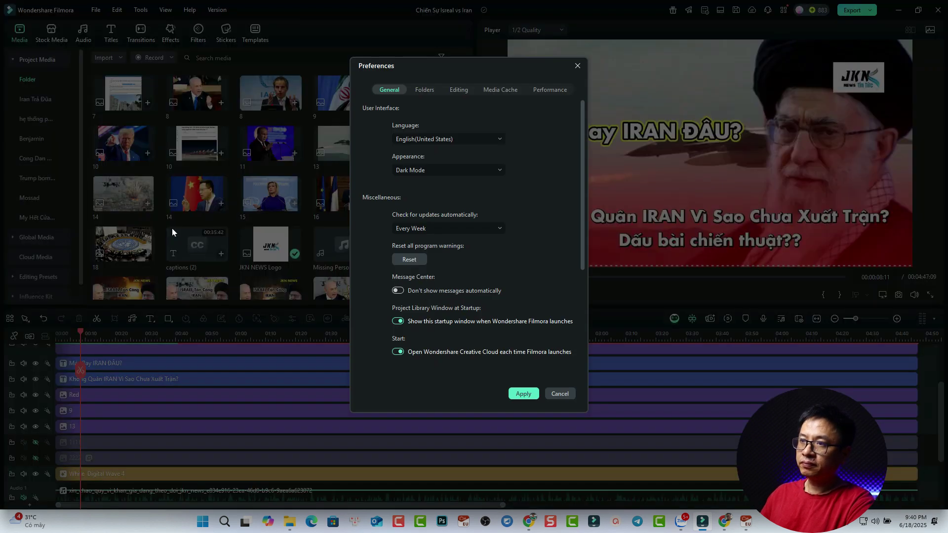
pyautogui.click(545, 93)
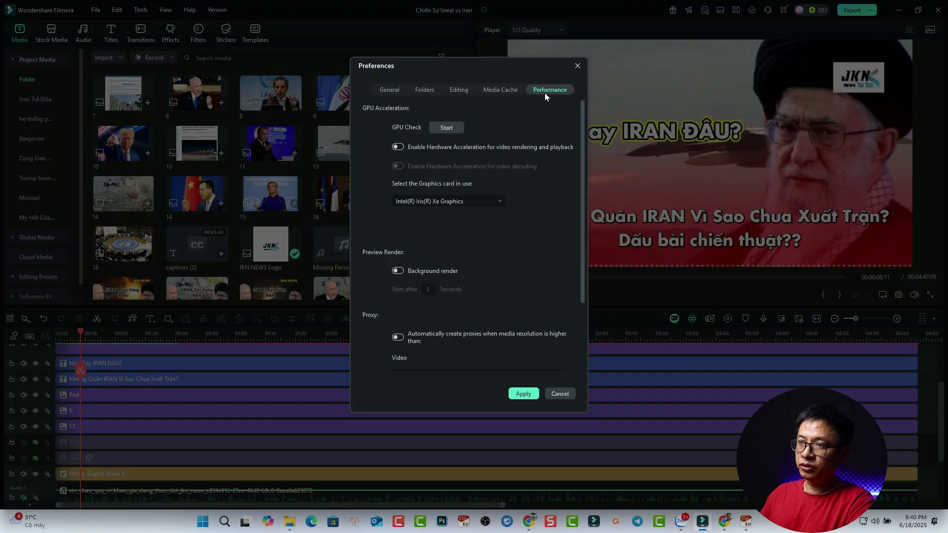
pyautogui.click(399, 146)
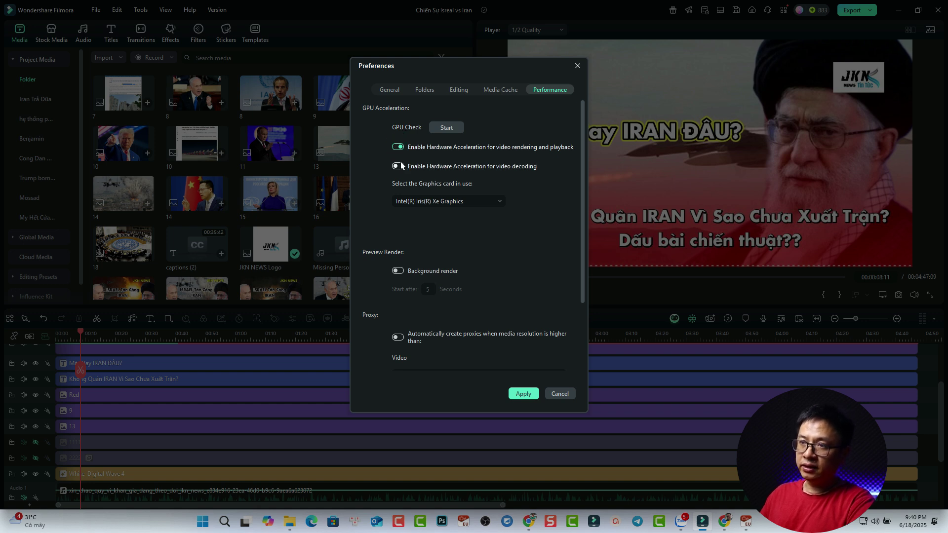
pyautogui.click(398, 166)
pyautogui.click(398, 147)
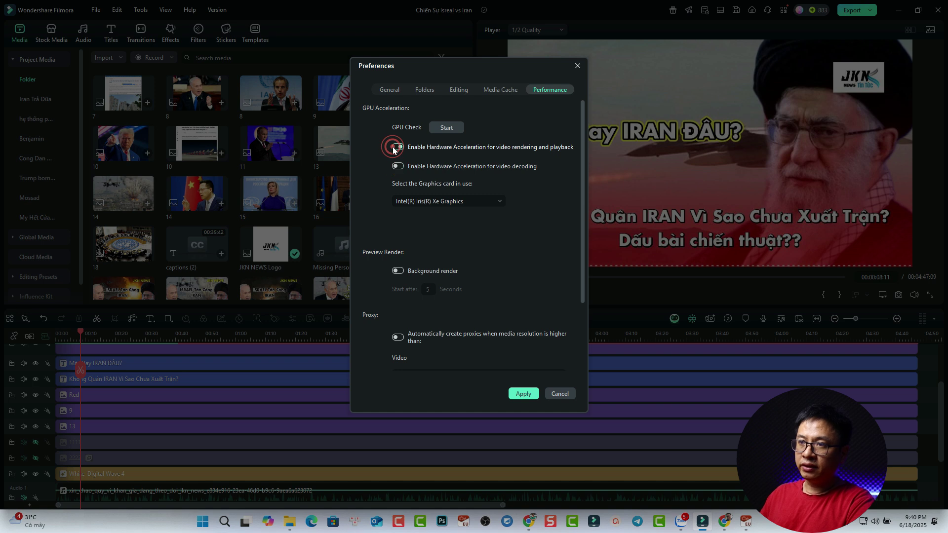
pyautogui.click(523, 393)
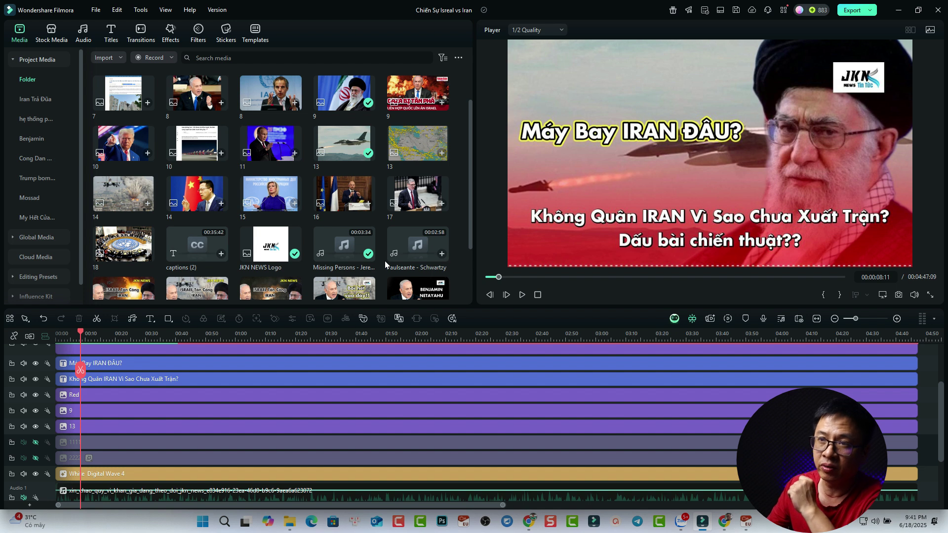
# Step: Create a proxy file for media clip 8, the man at microphones
pyautogui.rightClick(263, 105)
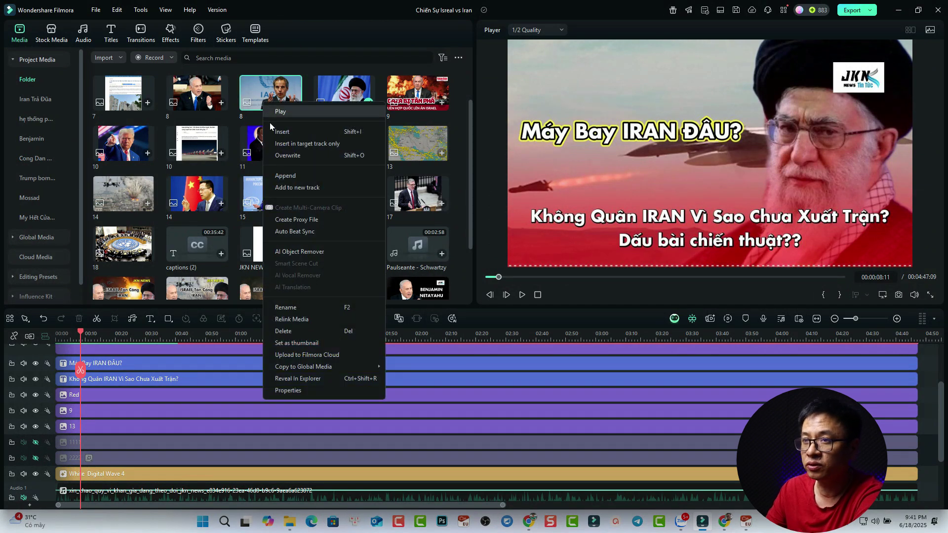
pyautogui.click(295, 219)
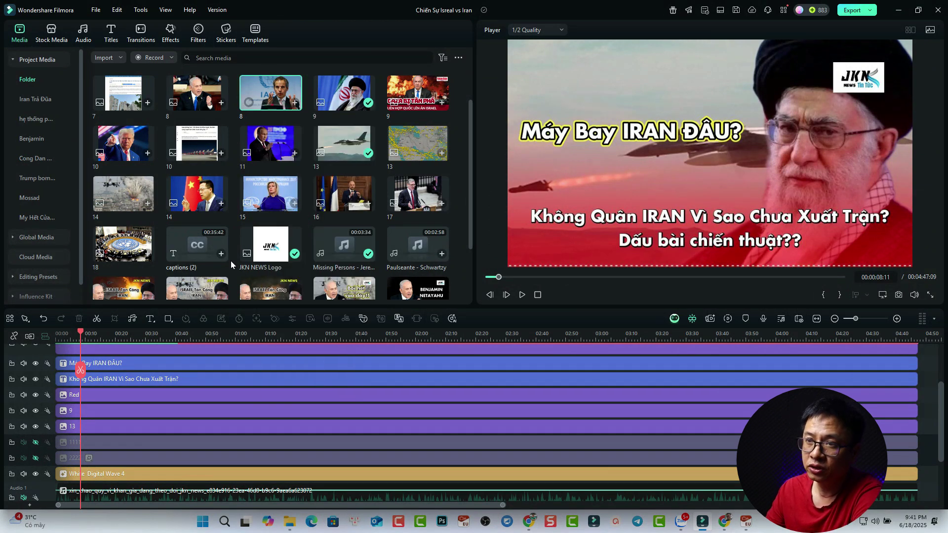